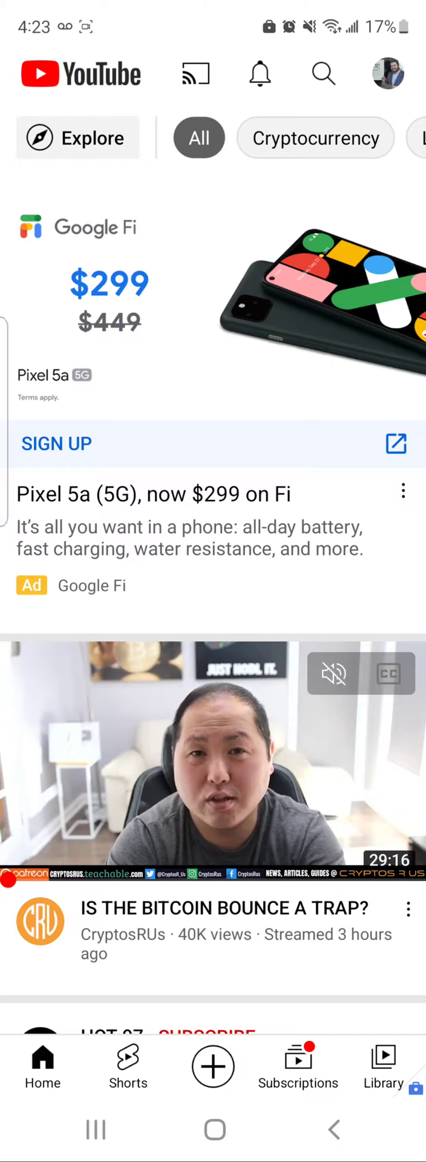
{"action": "scroll", "coordinate": [213, 581], "scroll_direction": "down", "scroll_amount": 3}
{"action": "scroll", "coordinate": [214, 582], "scroll_direction": "up", "scroll_amount": 2}
{"action": "scroll", "coordinate": [214, 582], "scroll_direction": "down", "scroll_amount": 1}
{"action": "scroll", "coordinate": [214, 582], "scroll_direction": "up", "scroll_amount": 3}
{"action": "scroll", "coordinate": [214, 582], "scroll_direction": "down", "scroll_amount": 2}
{"action": "scroll", "coordinate": [214, 581], "scroll_direction": "up", "scroll_amount": 1}
{"action": "scroll", "coordinate": [213, 582], "scroll_direction": "up", "scroll_amount": 1}
{"action": "scroll", "coordinate": [214, 582], "scroll_direction": "down", "scroll_amount": 1}
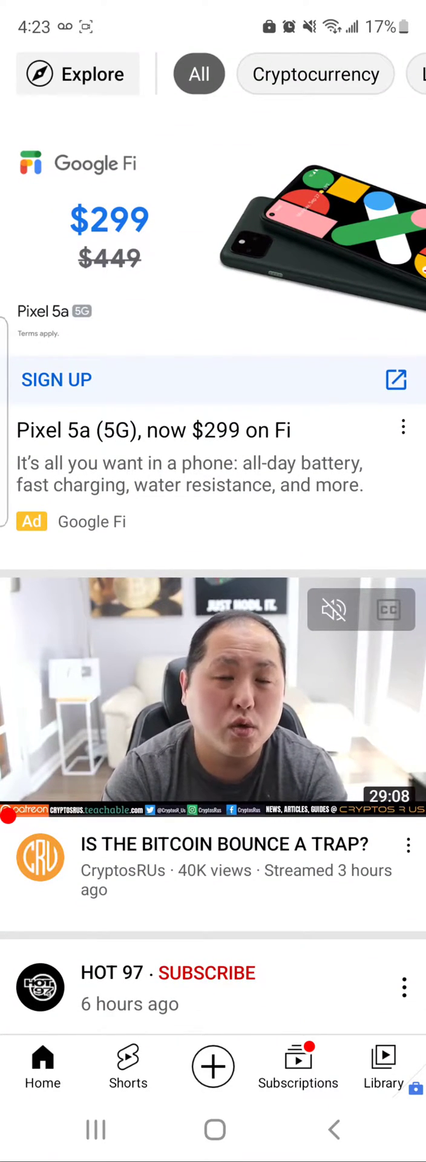
{"action": "scroll", "coordinate": [213, 581], "scroll_direction": "down", "scroll_amount": 1}
{"action": "scroll", "coordinate": [213, 581], "scroll_direction": "up", "scroll_amount": 2}
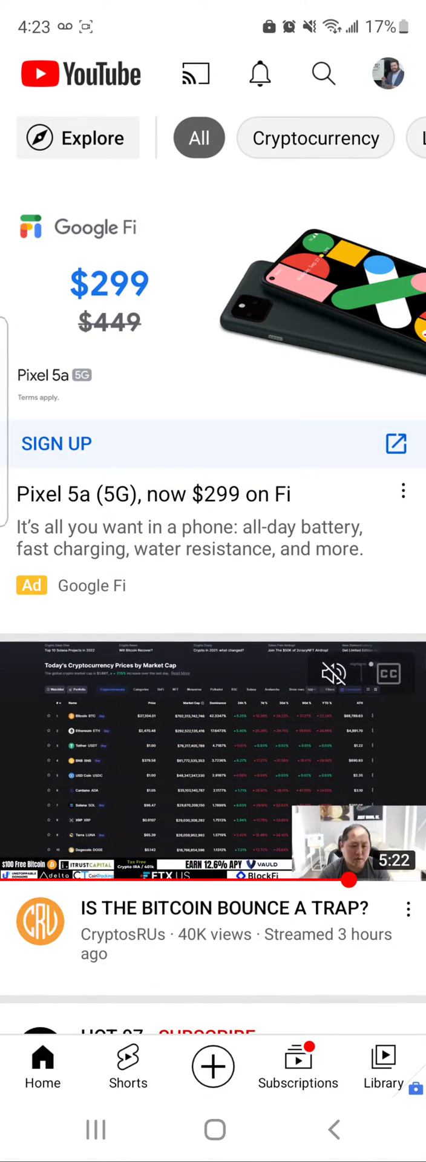
- Scrub the home feed's inline preview to about 10:02, then open the search screen
{"action": "left_click_drag", "start_coordinate": [350, 881], "coordinate": [283, 880]}
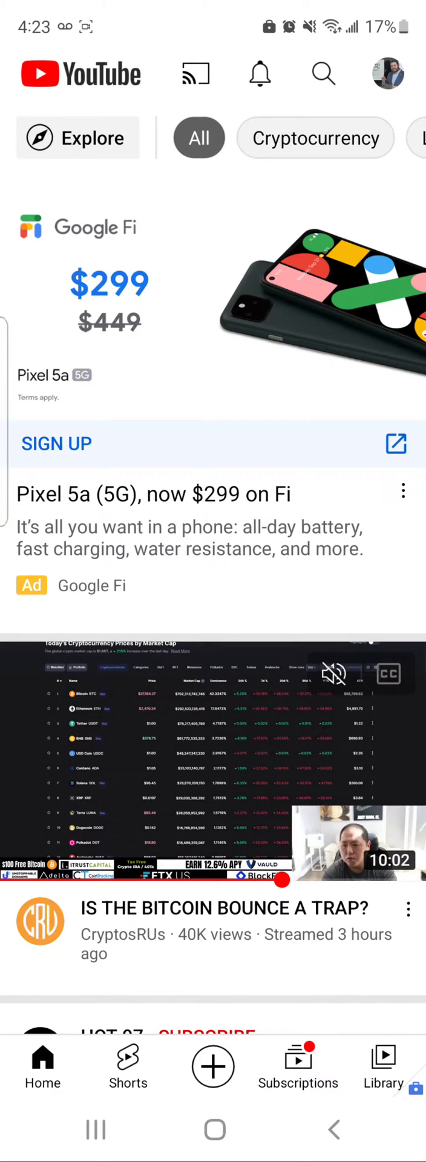
{"action": "scroll", "coordinate": [213, 546], "scroll_direction": "down", "scroll_amount": 1}
{"action": "scroll", "coordinate": [214, 545], "scroll_direction": "up", "scroll_amount": 1}
{"action": "scroll", "coordinate": [214, 545], "scroll_direction": "down", "scroll_amount": 1}
{"action": "scroll", "coordinate": [214, 544], "scroll_direction": "up", "scroll_amount": 1}
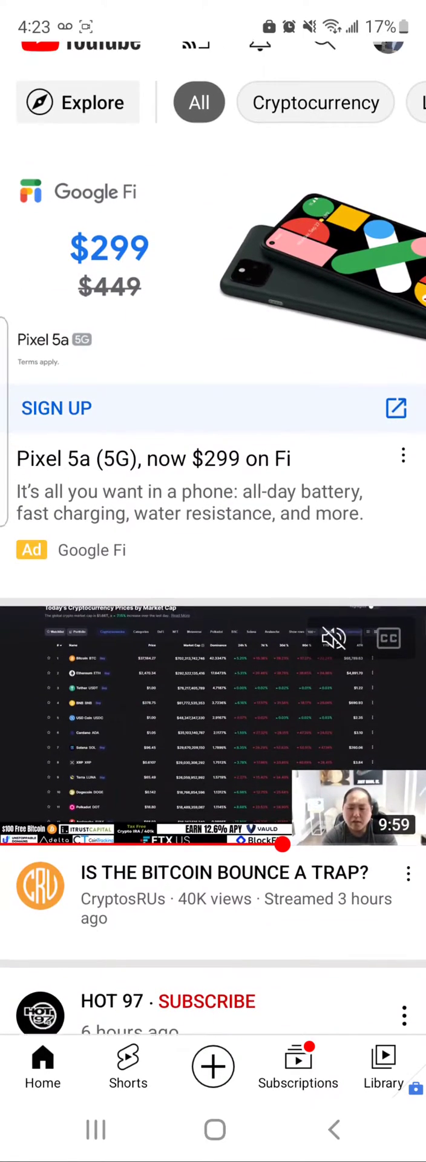
{"action": "left_click", "coordinate": [335, 73]}
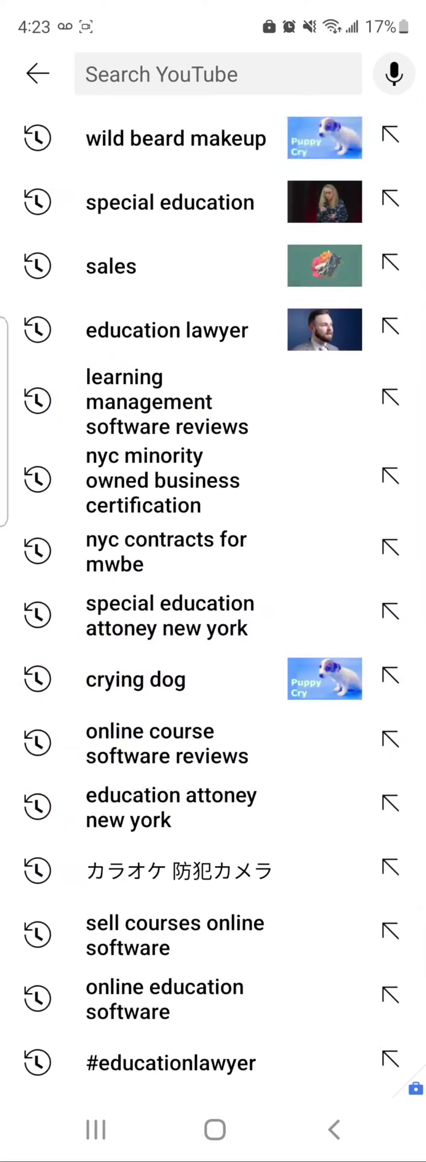
- Leave and reopen search, then refocus the search field after rotating to landscape and back
{"action": "left_click", "coordinate": [87, 75]}
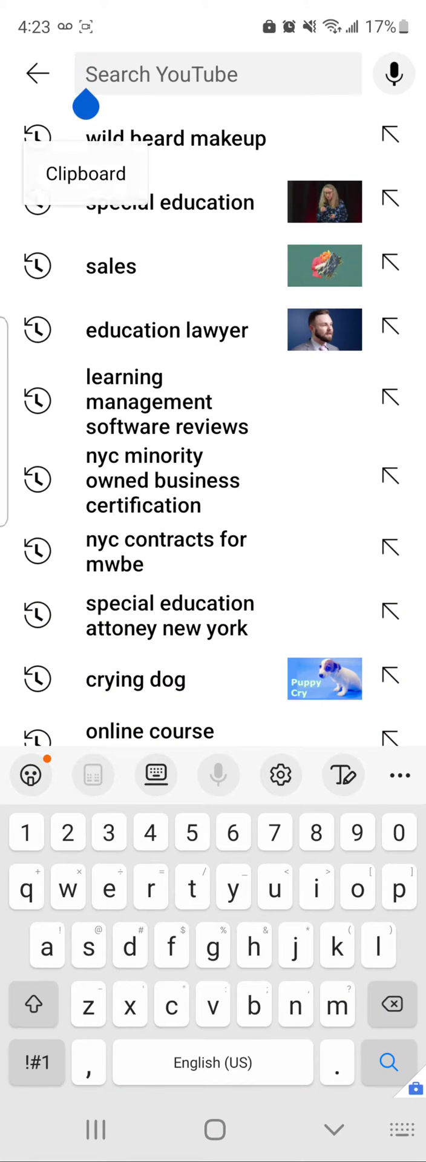
{"action": "left_click", "coordinate": [38, 75]}
{"action": "left_click", "coordinate": [325, 74]}
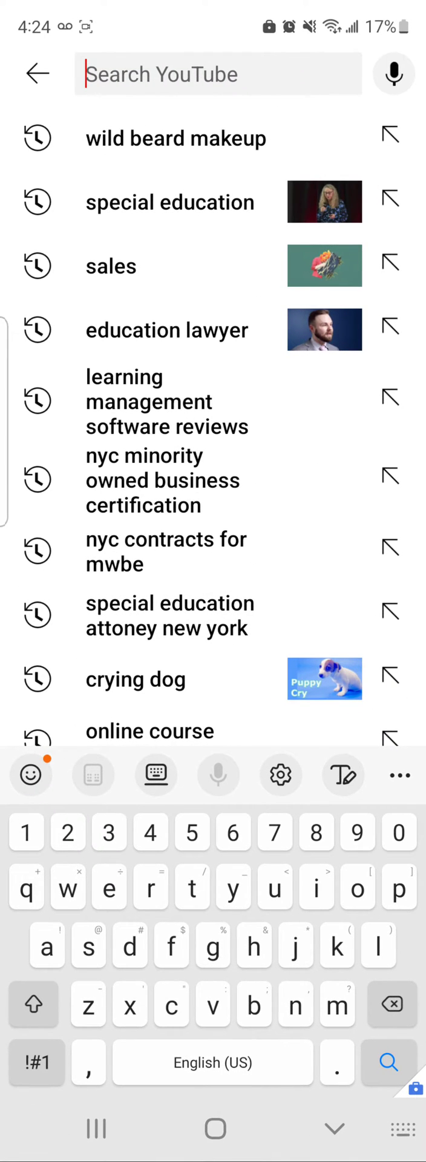
{"action": "left_click", "coordinate": [87, 75]}
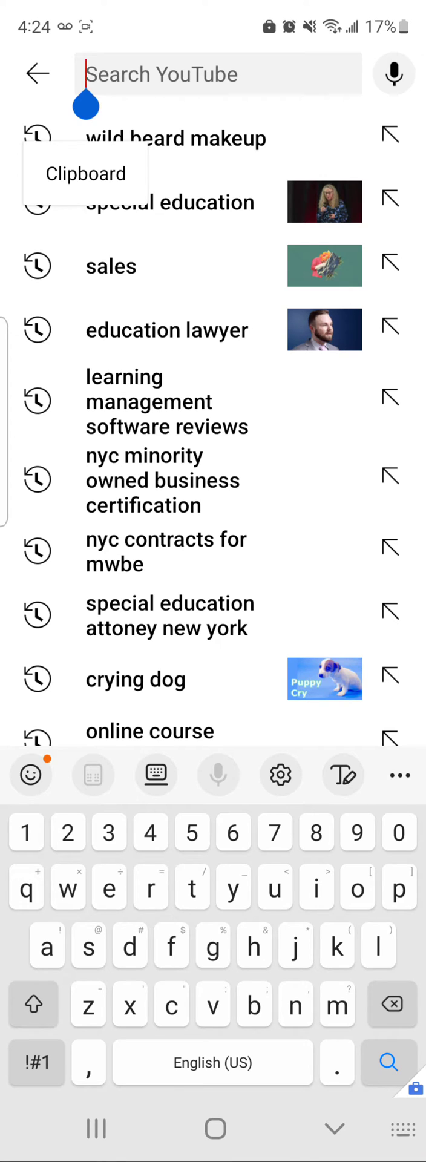